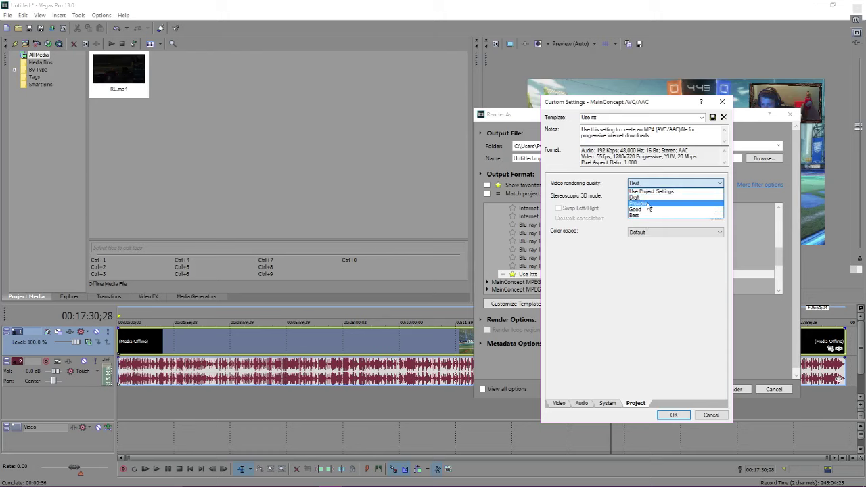
Name the custom render template Use ittt and accept its MainConcept AVC/AAC settings
click(599, 248)
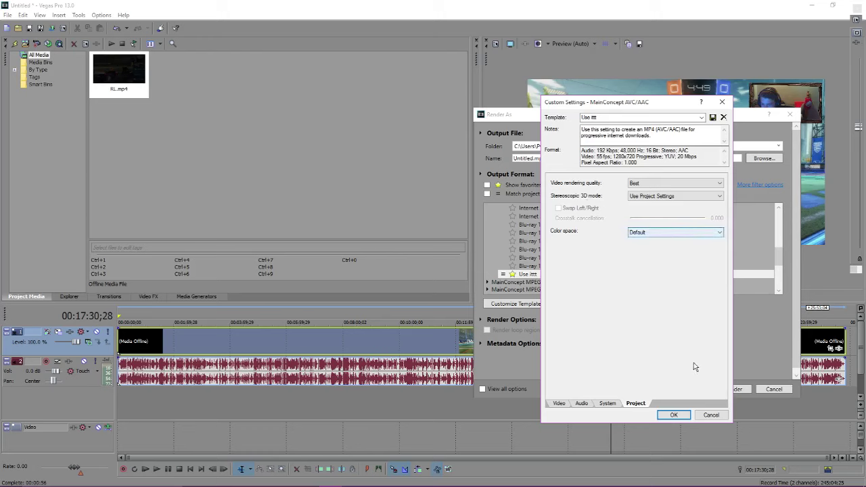
click(553, 405)
key(Tab)
text(Use ittt)
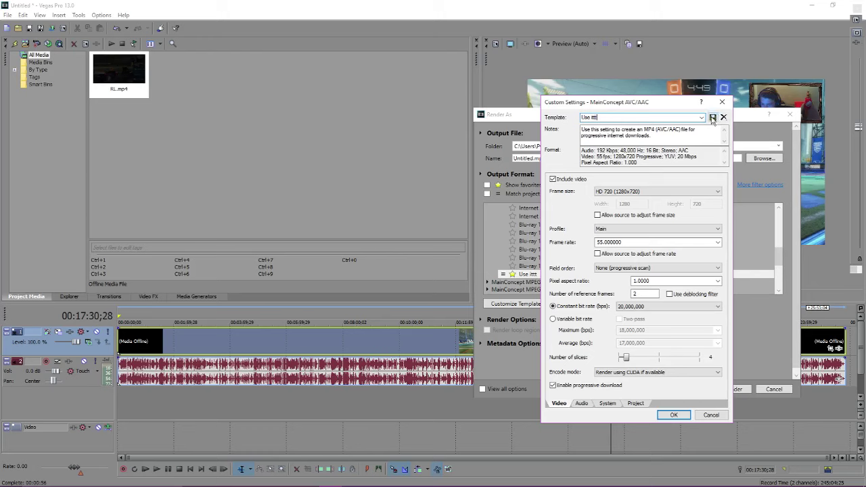
click(674, 415)
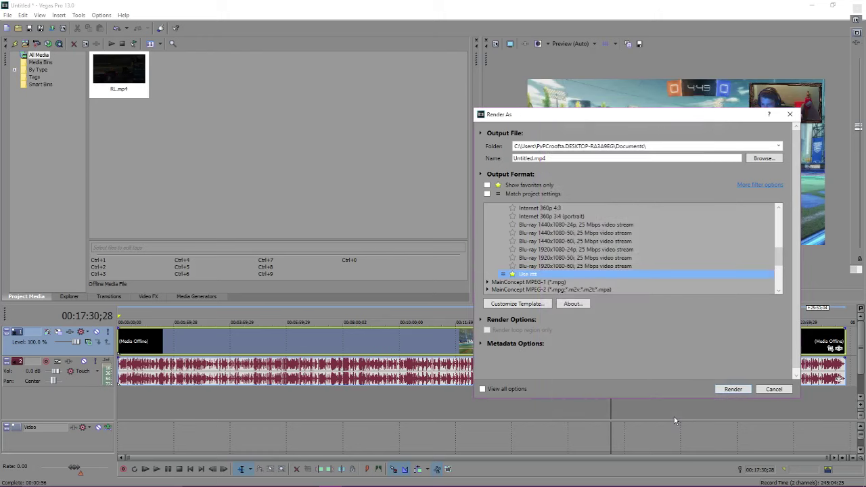
Cancel the render and close Vegas Pro without saving the untitled project
click(771, 388)
key(alt+F4)
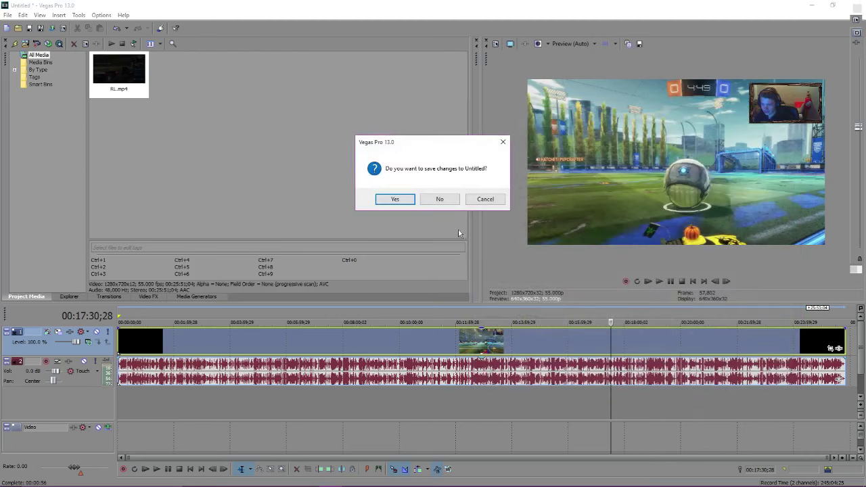
click(443, 199)
Select the Op factions video in the Desktop folder, then clear the Desktop and FLV Extract folder windows from the screen
drag(794, 72, 602, 76)
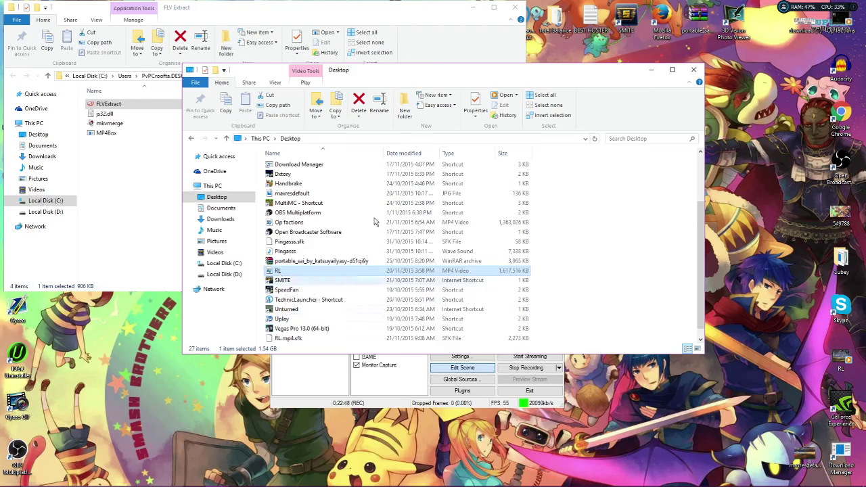
click(314, 223)
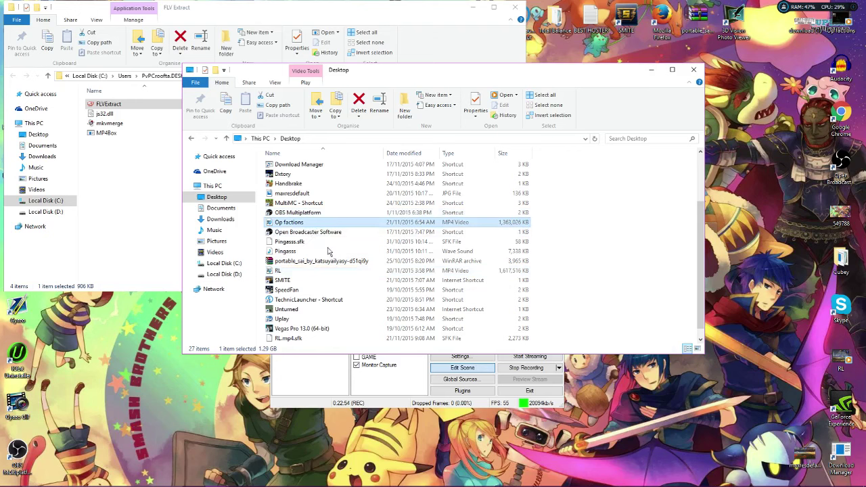
click(648, 71)
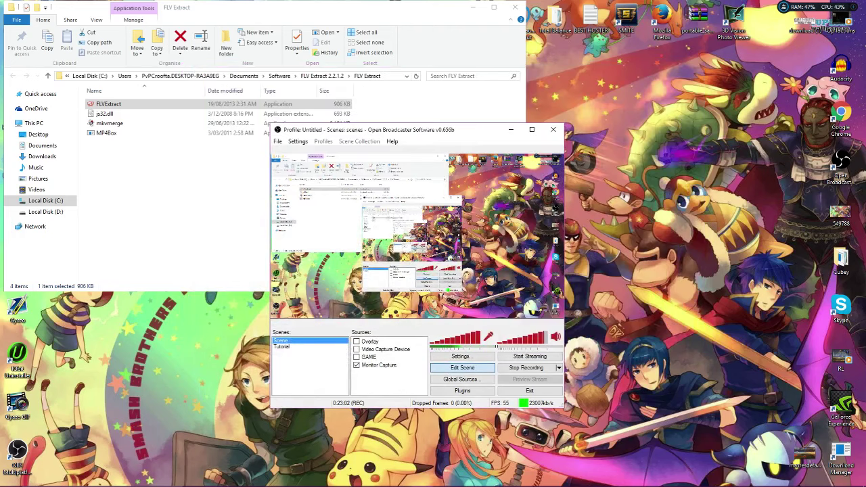
click(515, 8)
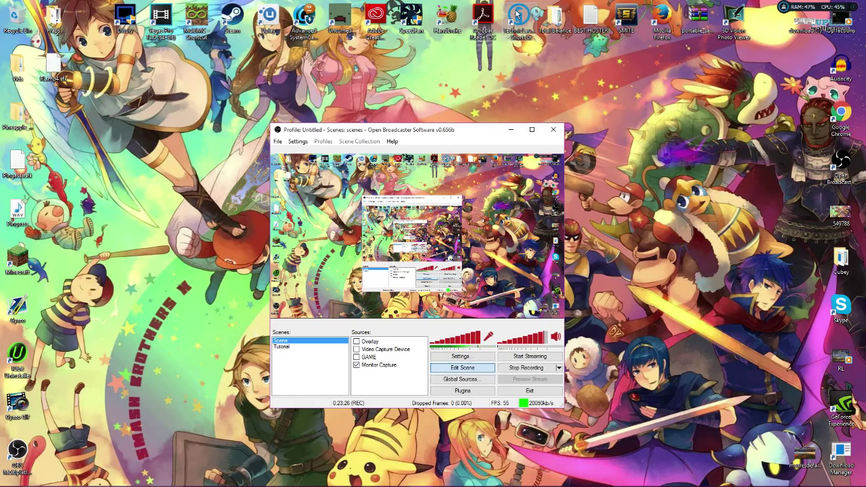
Switch to Firefox, search Google for handbrake and open the HandBrake site's Downloads page
mouse_move(579, 472)
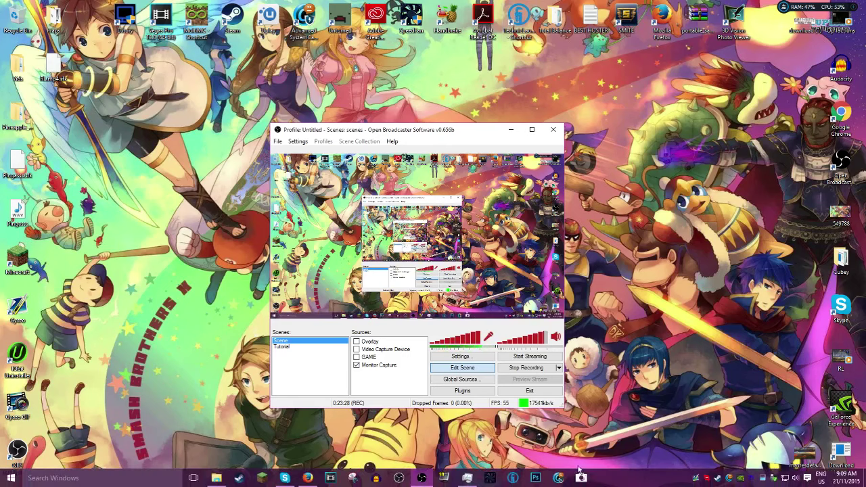
click(308, 478)
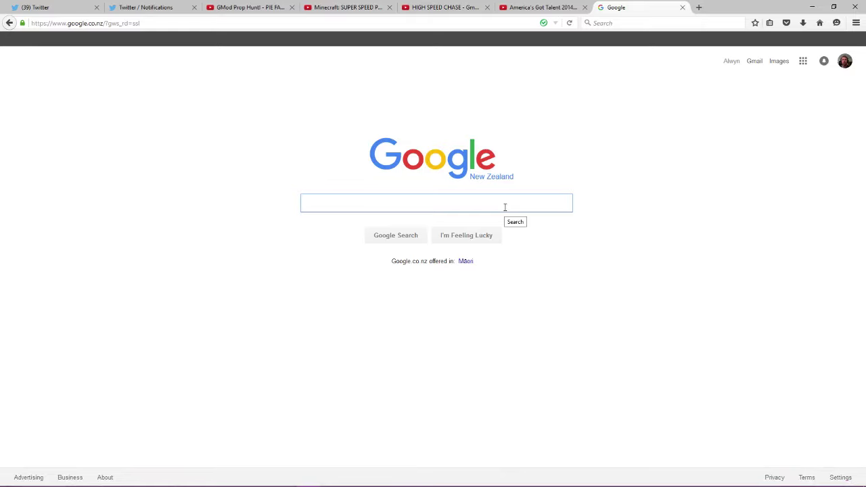
text(hand)
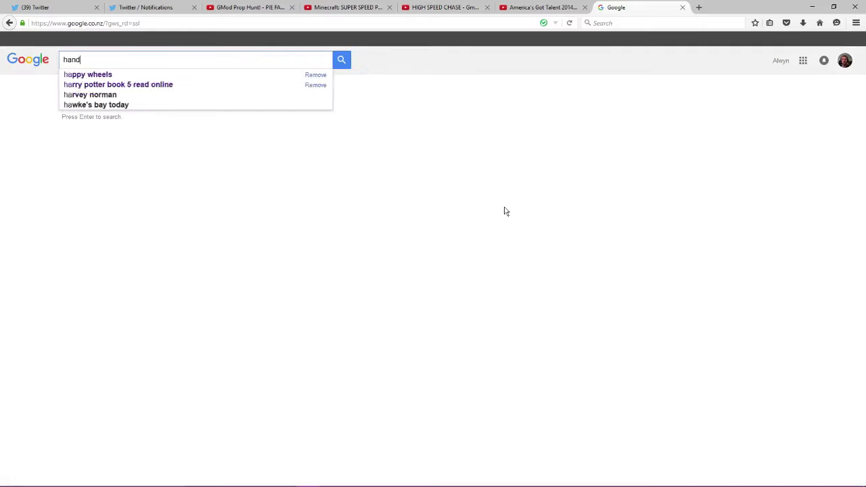
text(brake)
key(Return)
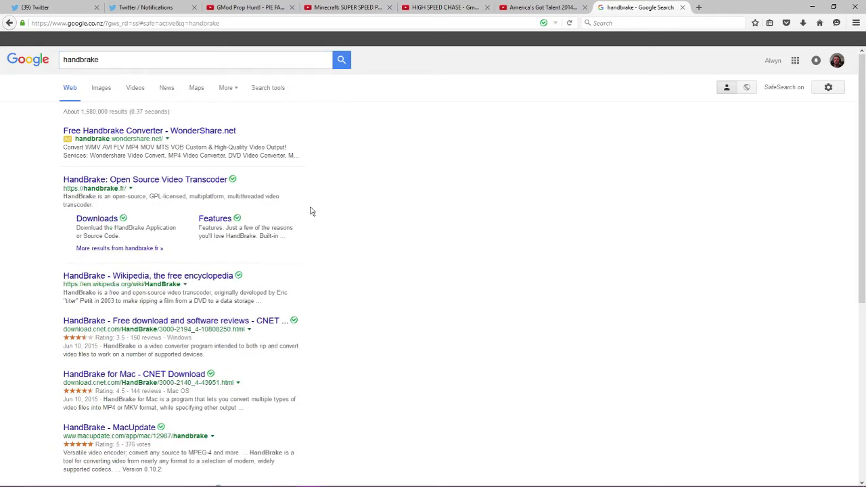
click(100, 220)
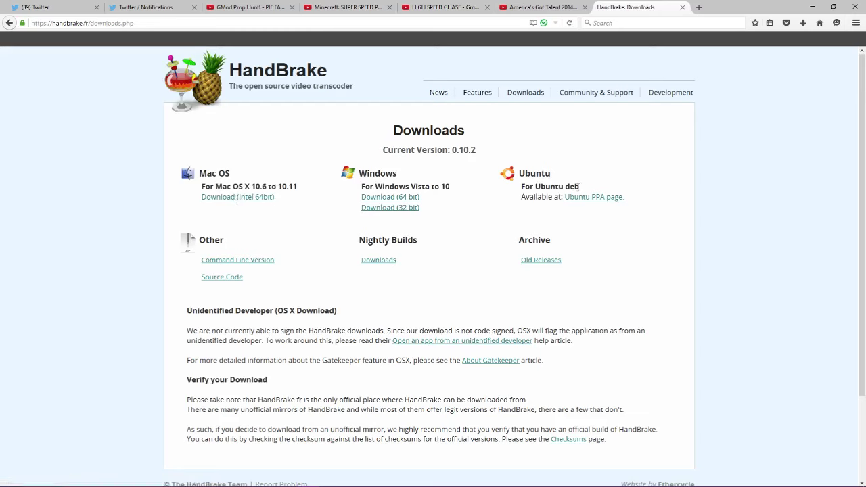
Look over the HandBrake downloads for each operating system, then close the page and minimise Firefox
drag(579, 187, 519, 192)
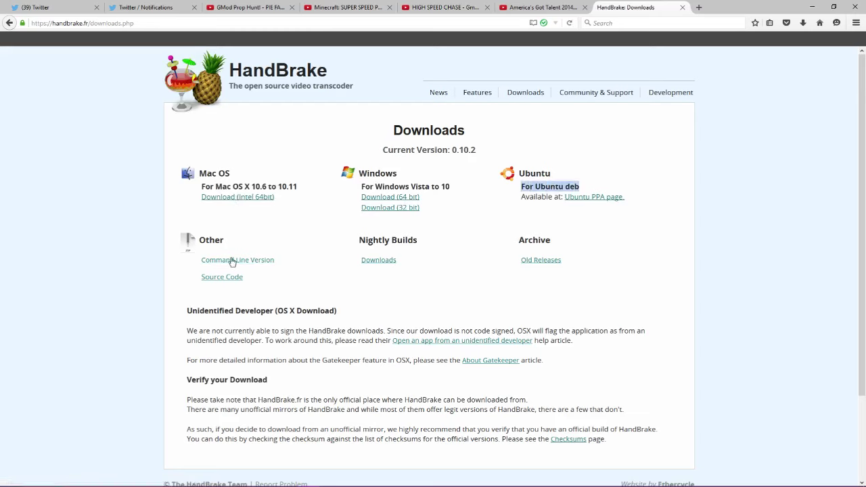
click(268, 282)
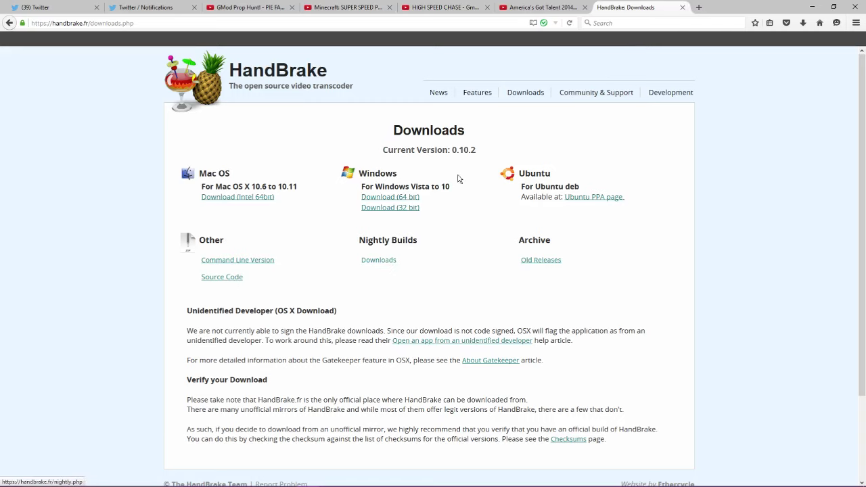
click(682, 7)
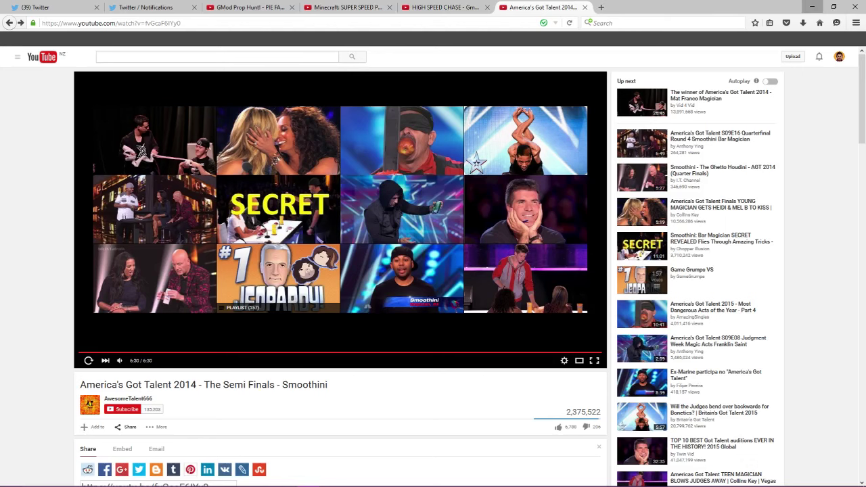
click(812, 6)
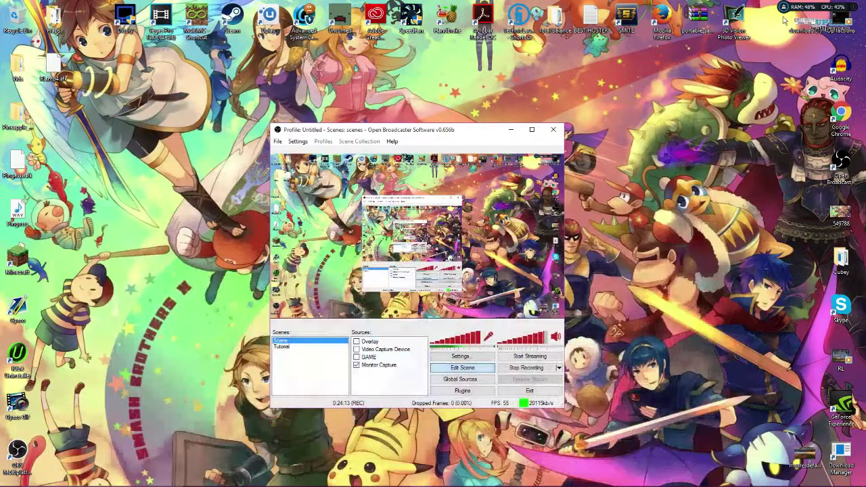
right_click(366, 436)
click(374, 318)
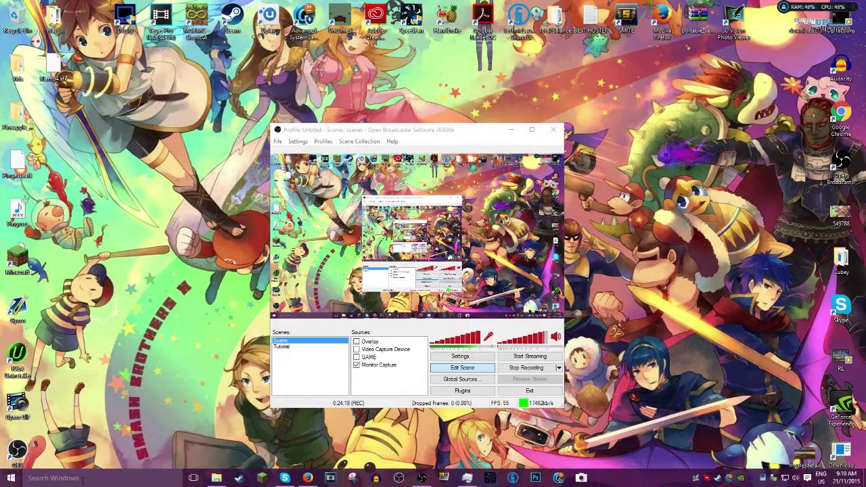
Find the HandBrake desktop app through Windows search with hand and launch it
click(82, 479)
text(hand)
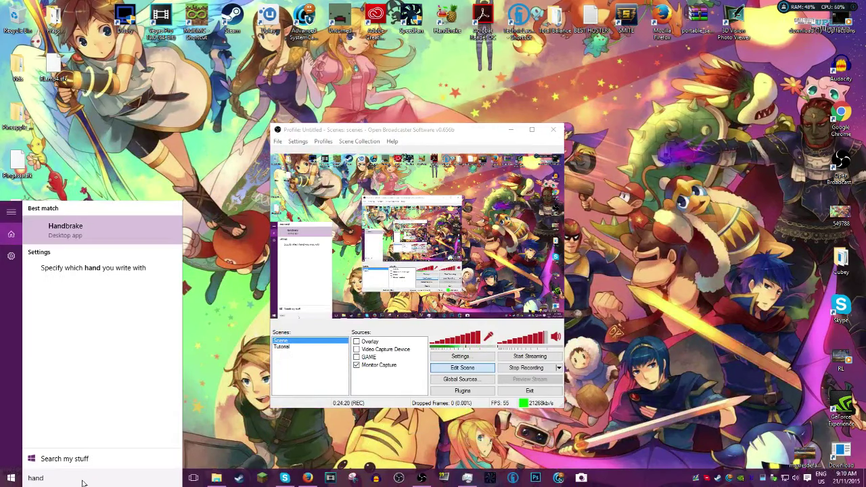
text(brake)
key(BackSpace)
key(BackSpace)
key(BackSpace)
key(BackSpace)
key(BackSpace)
text(d)
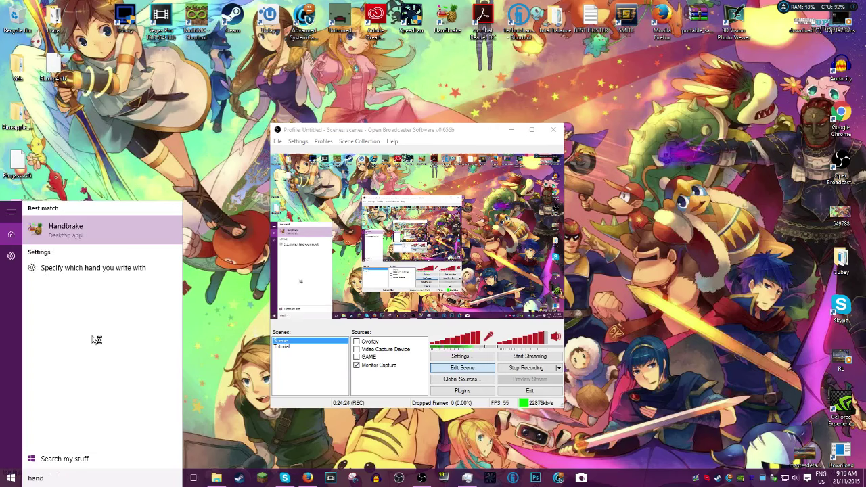
click(102, 240)
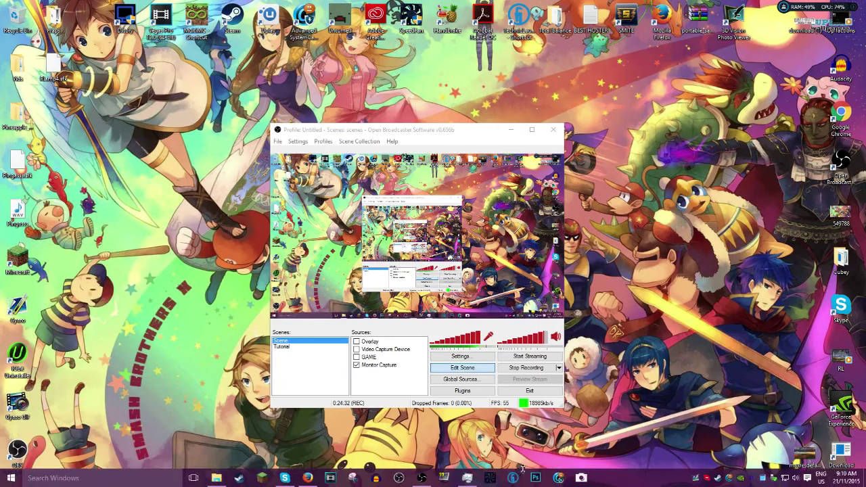
Bring the HandBrake window in front of Open Broadcaster Software and load the desktop video RL as its source
mouse_move(421, 477)
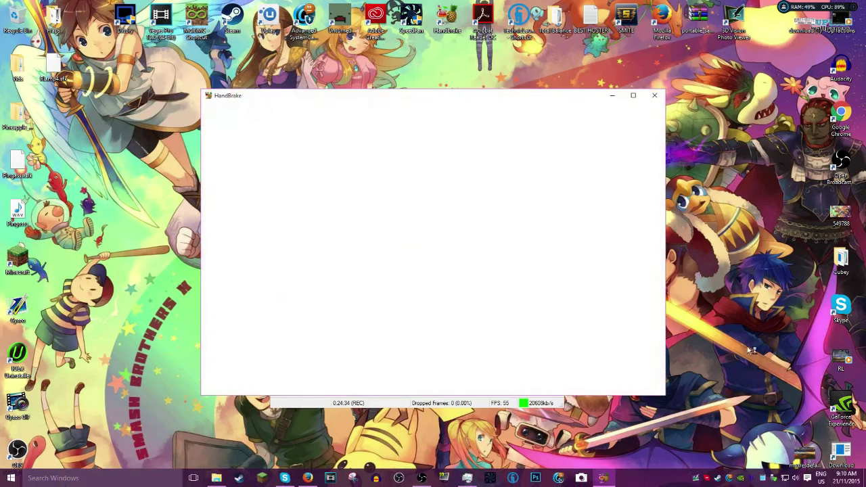
click(445, 404)
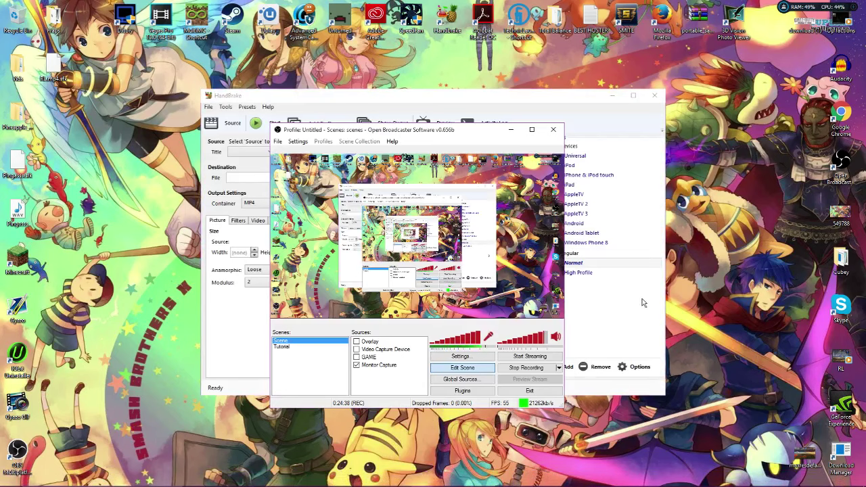
click(605, 379)
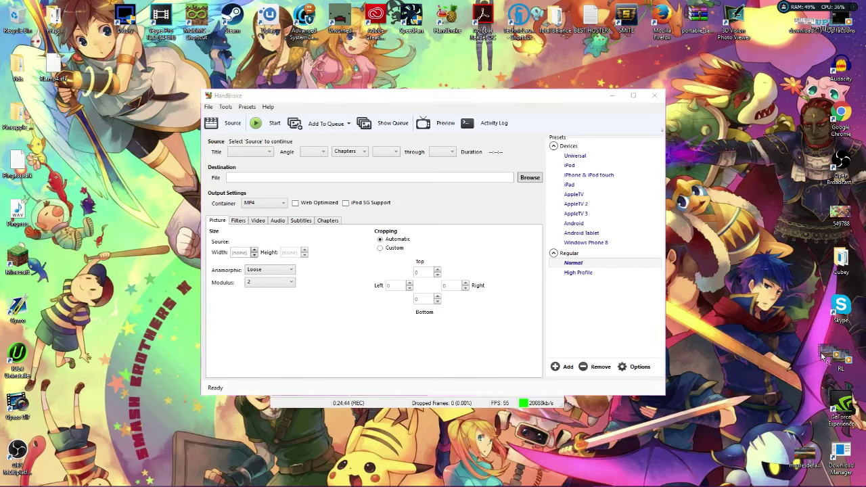
drag(264, 133, 278, 169)
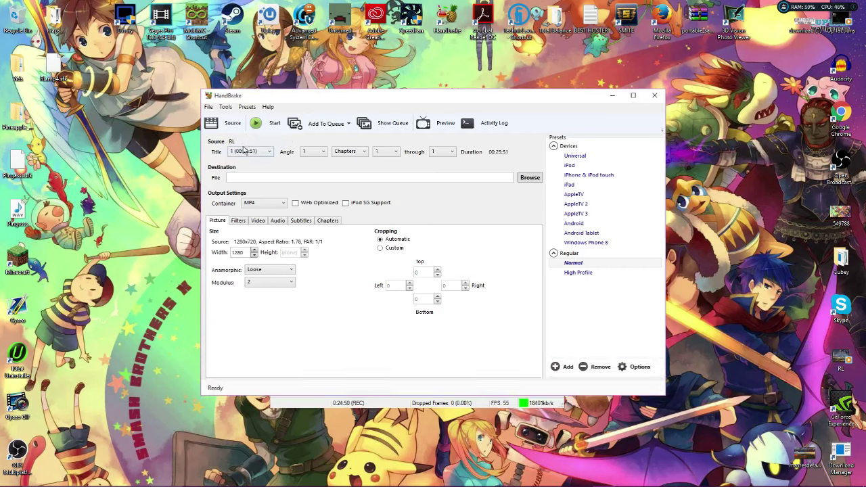
click(530, 178)
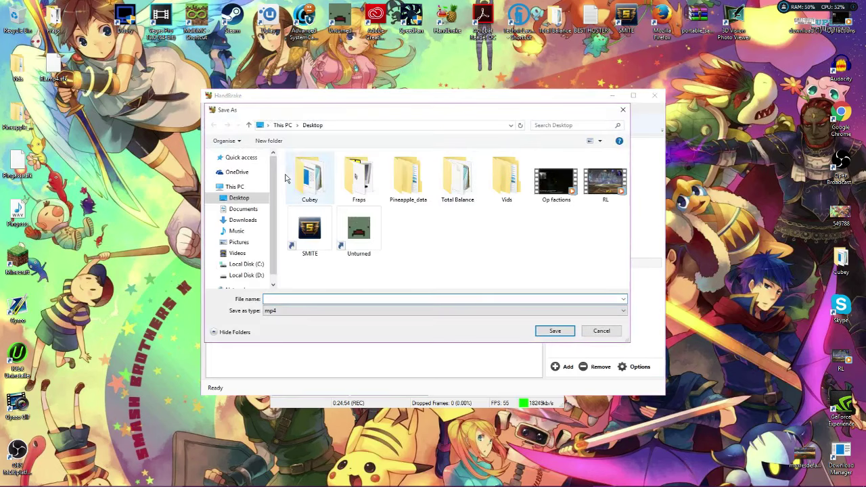
click(245, 199)
click(289, 299)
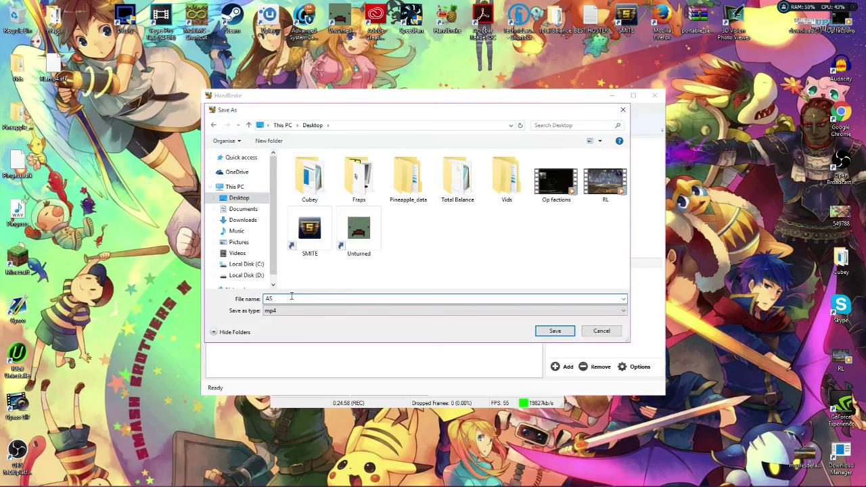
text(ASDFFF)
key(BackSpace)
key(BackSpace)
key(BackSpace)
key(BackSpace)
key(BackSpace)
click(602, 330)
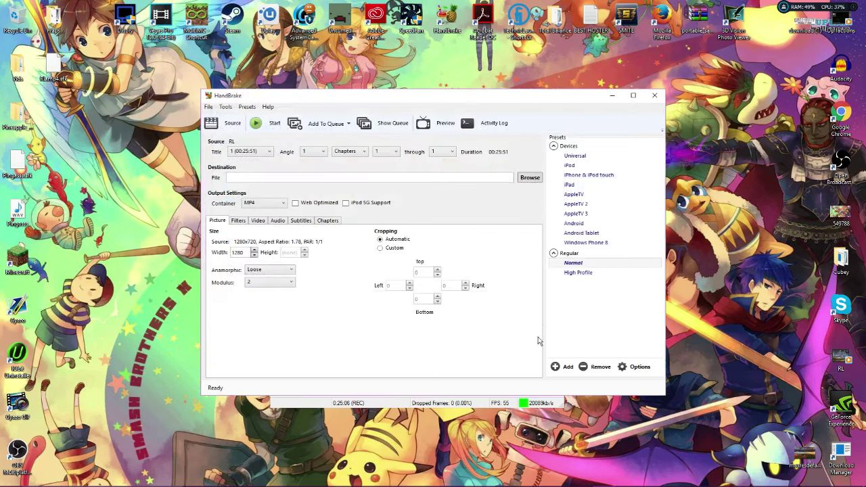
Close HandBrake, then switch to Firefox and open the signed-in account's own YouTube channel page
click(655, 96)
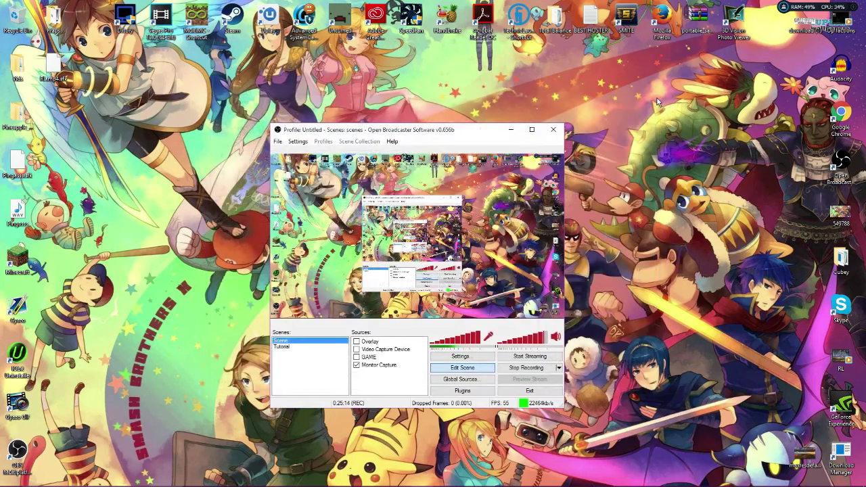
mouse_move(321, 478)
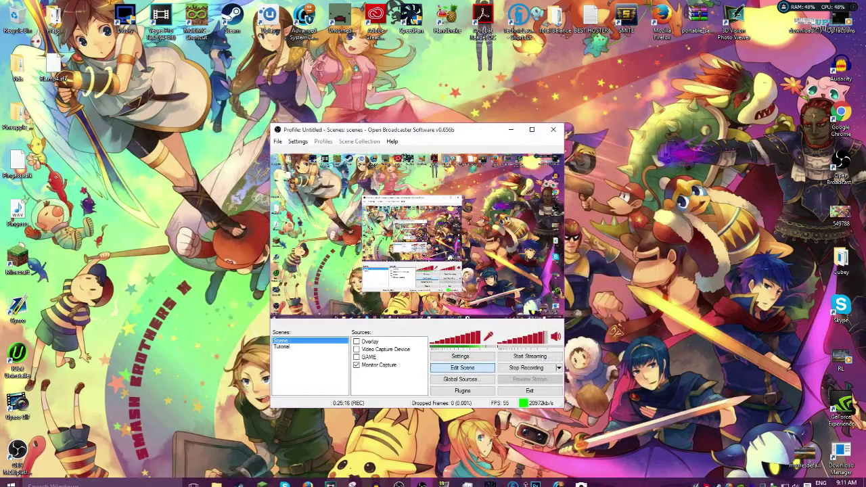
click(309, 477)
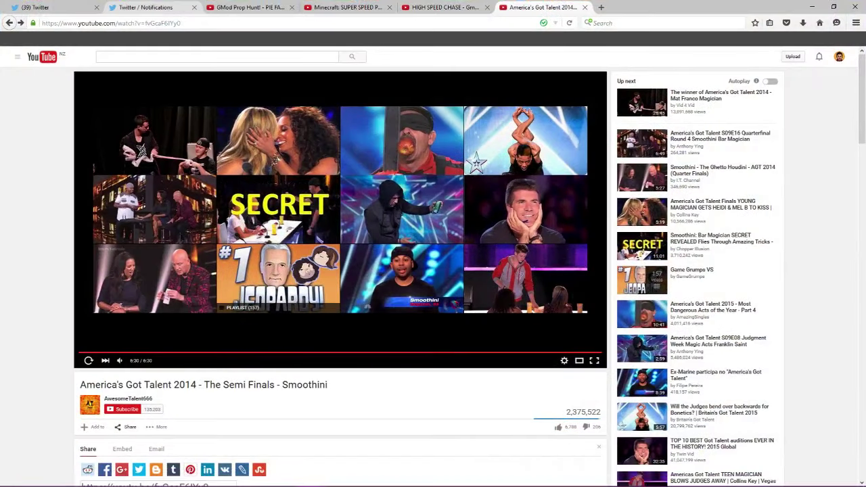
click(250, 7)
click(21, 63)
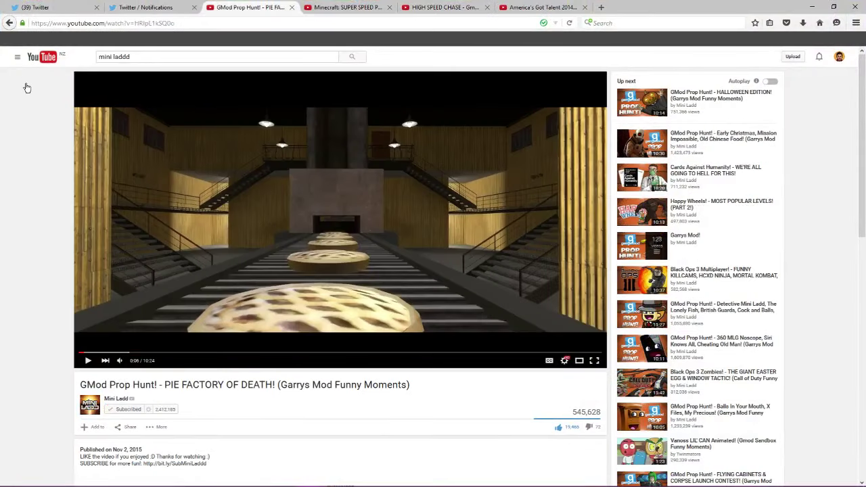
click(29, 90)
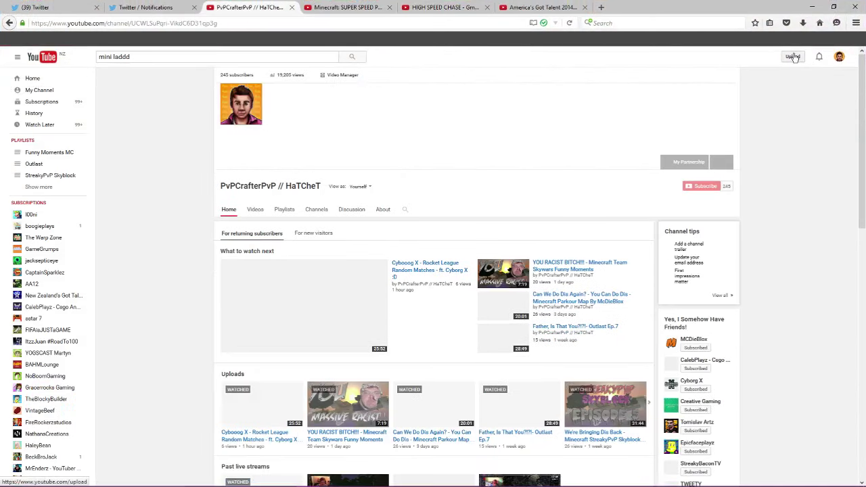
View YouTube's video upload page, then return to the previous page and minimise Firefox
click(792, 56)
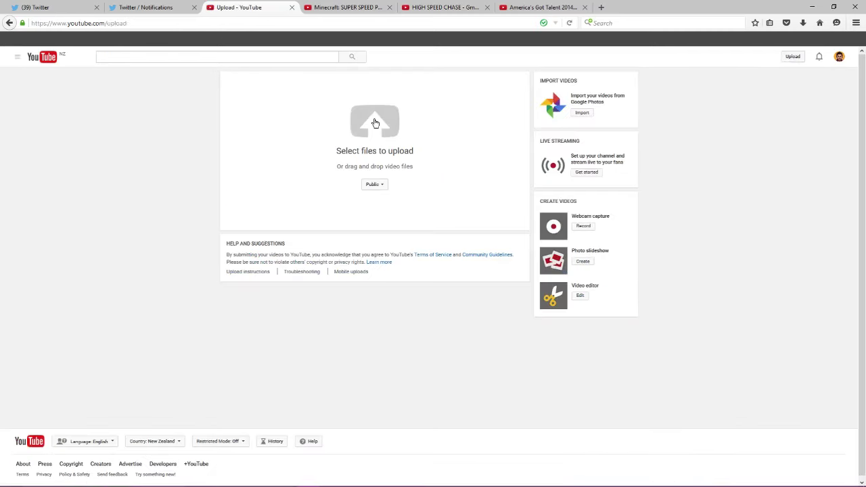
click(9, 23)
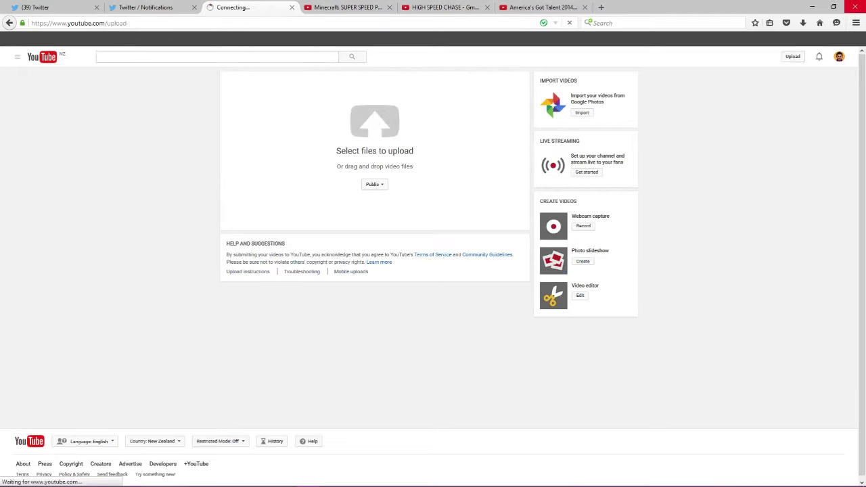
click(811, 7)
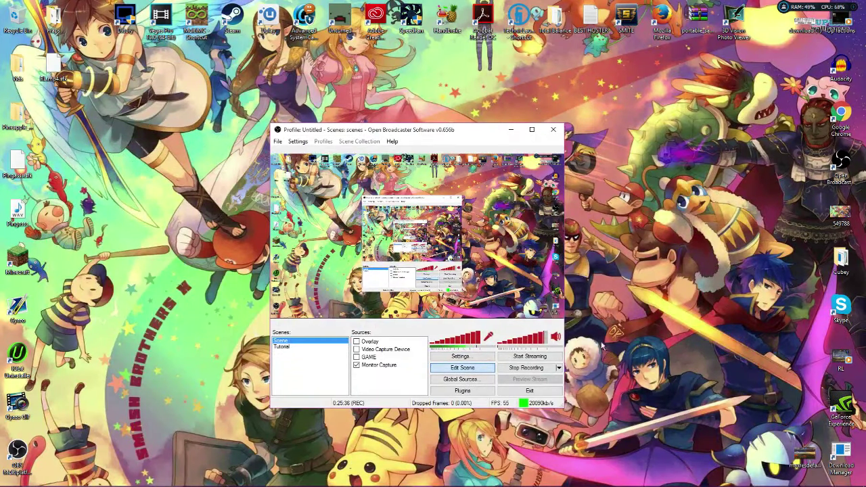
click(533, 132)
drag(433, 6, 446, 129)
click(486, 355)
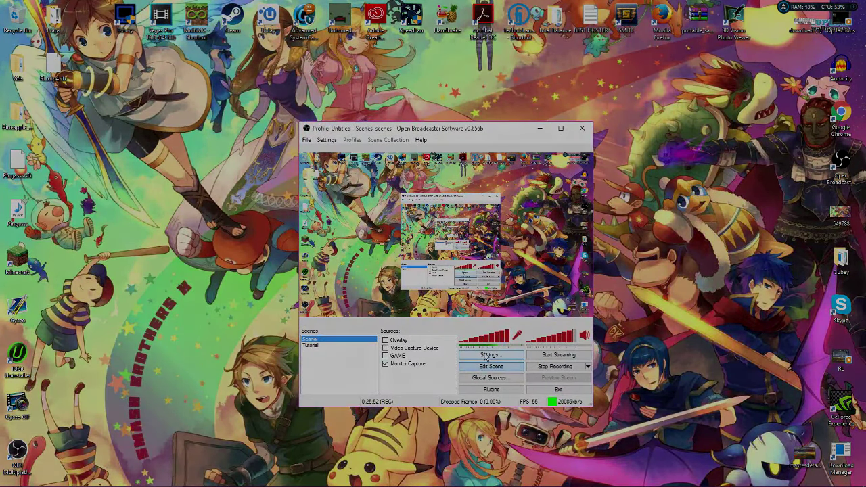